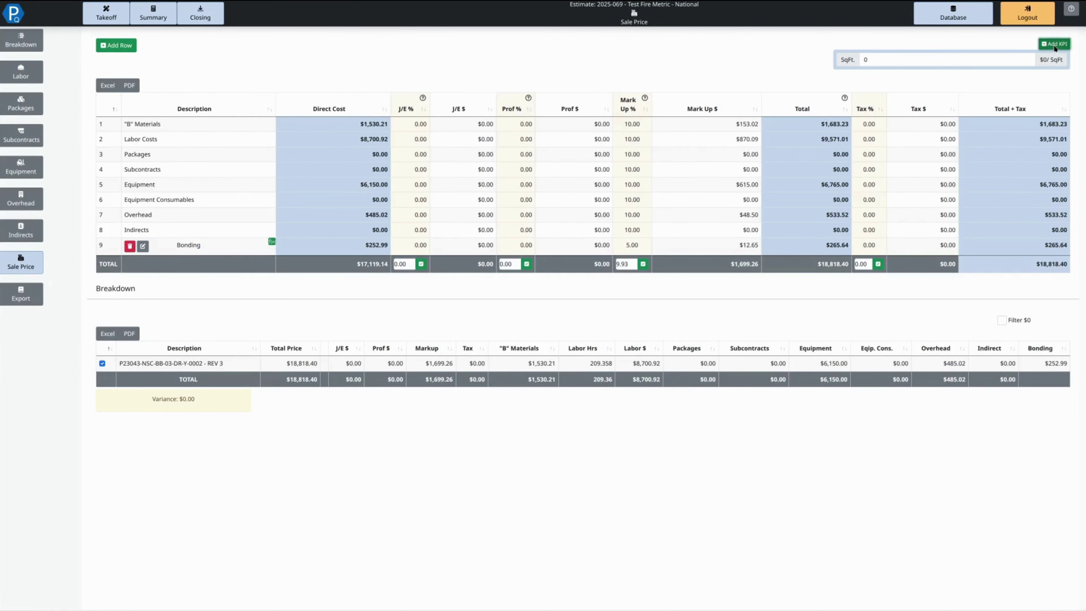
Add a KPI described as Prime Costs with the formula =[prime costs] and save it
click(1055, 47)
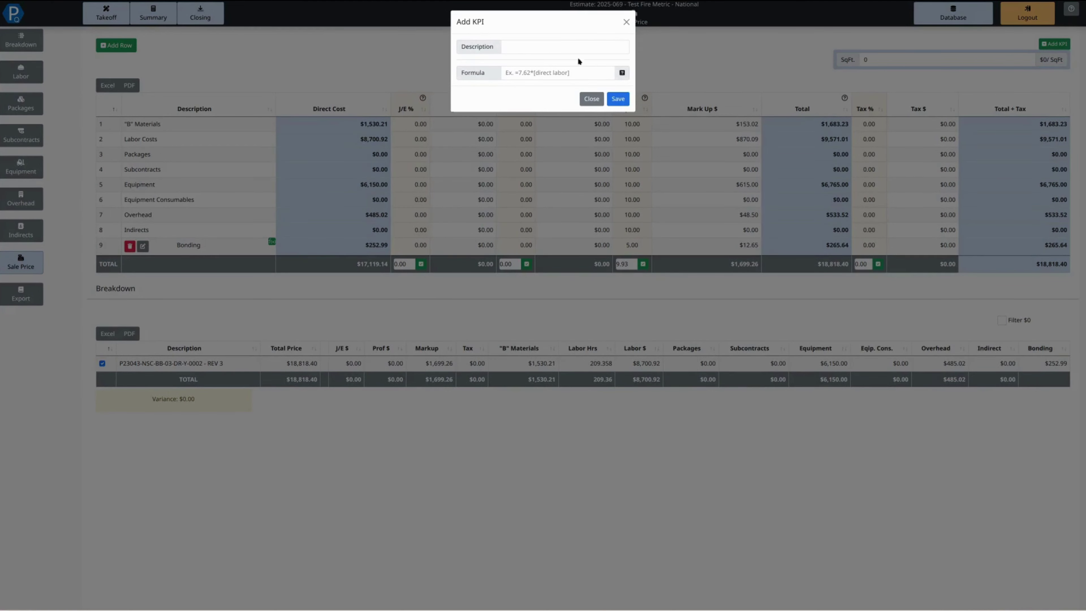
mouse_move(620, 73)
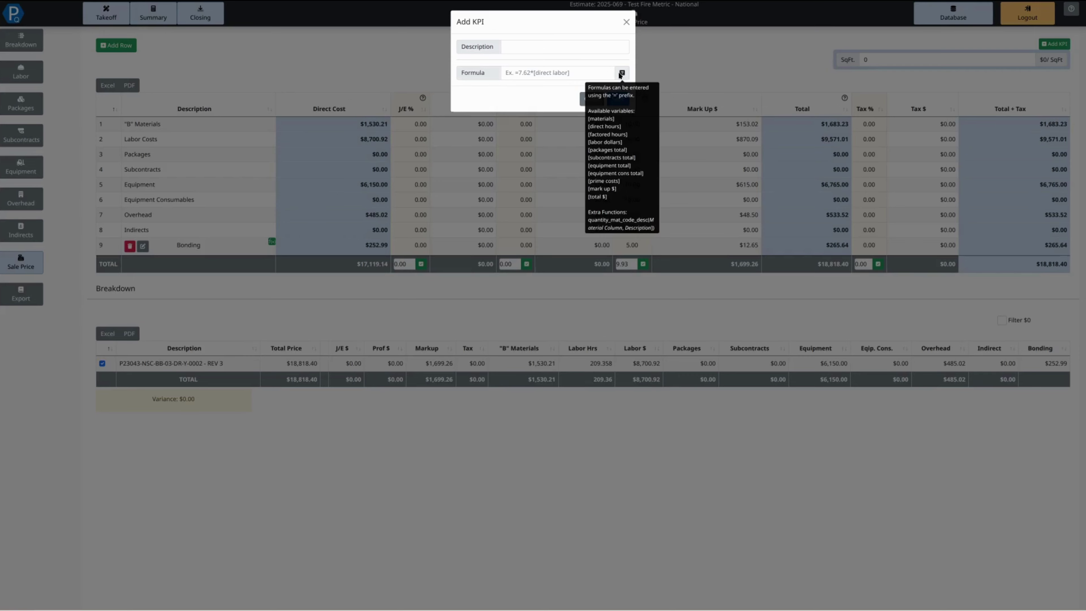
click(552, 46)
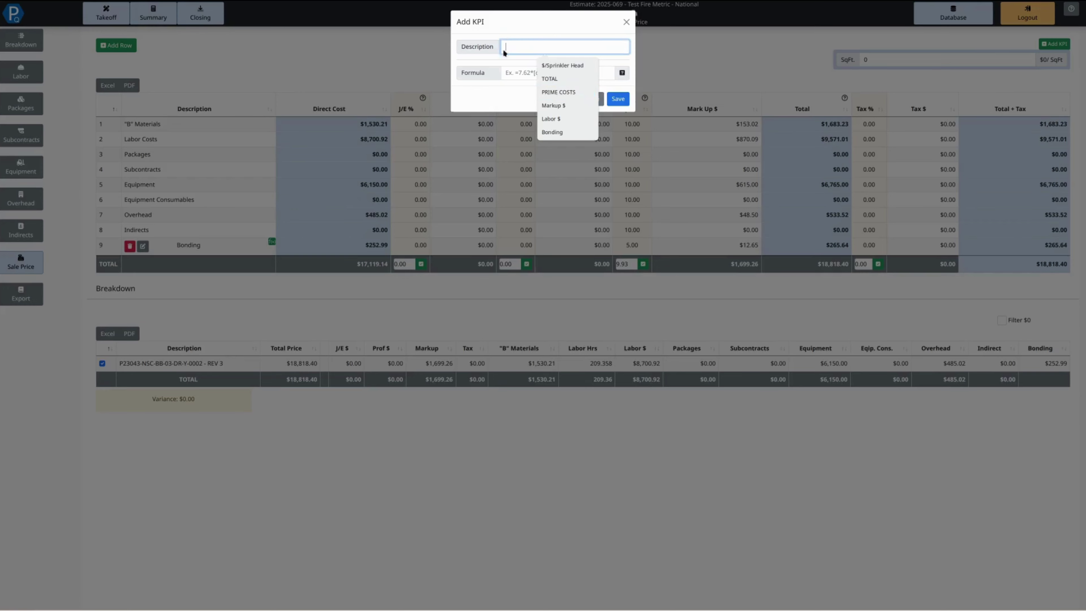
text(P)
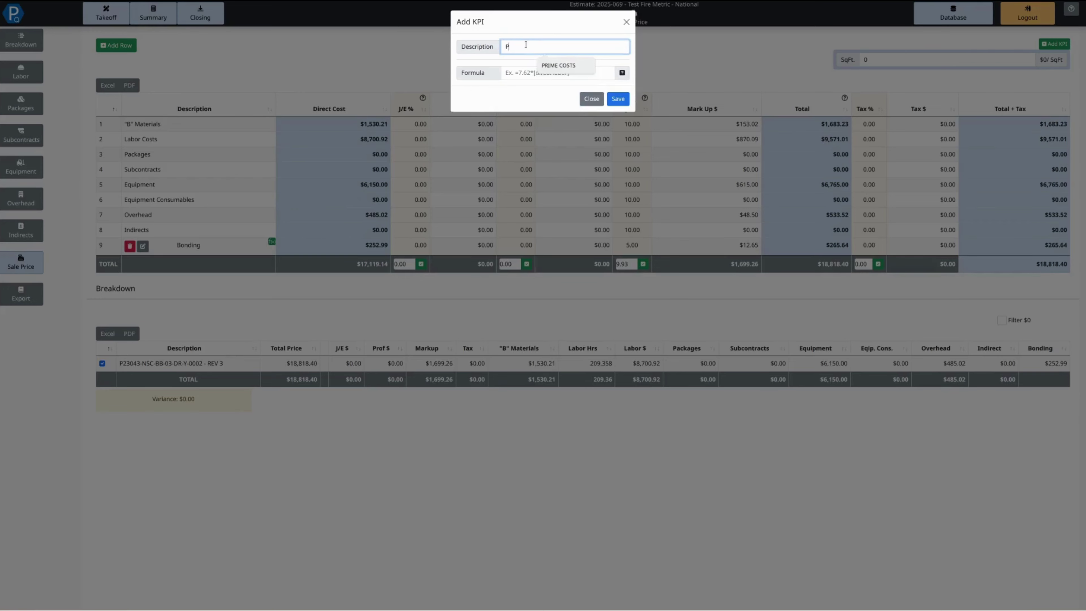
text(rime Costs)
key(Tab)
text(=[)
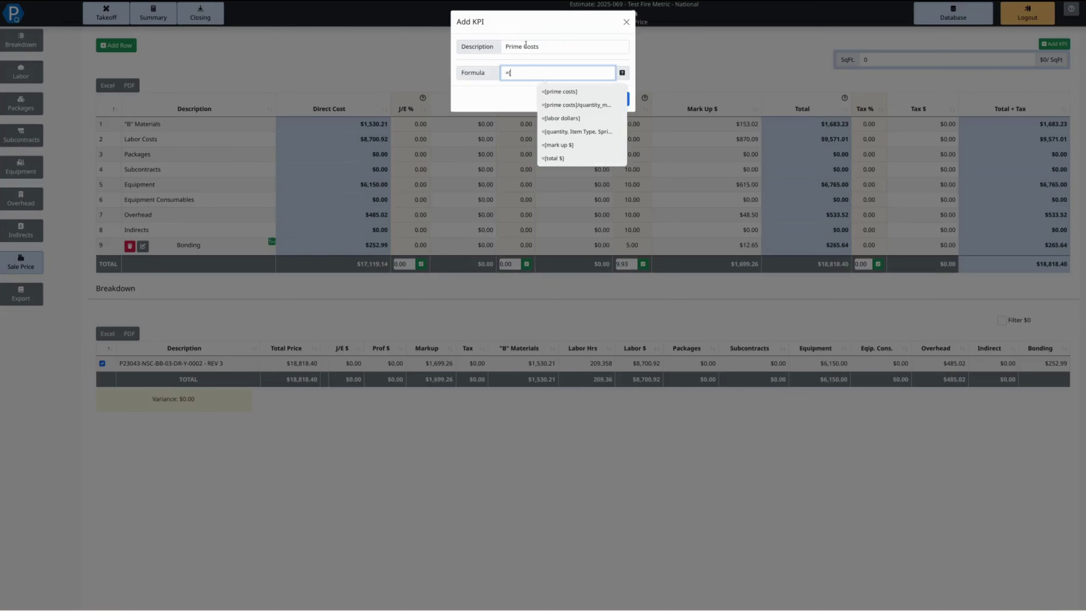
click(569, 91)
mouse_move(627, 80)
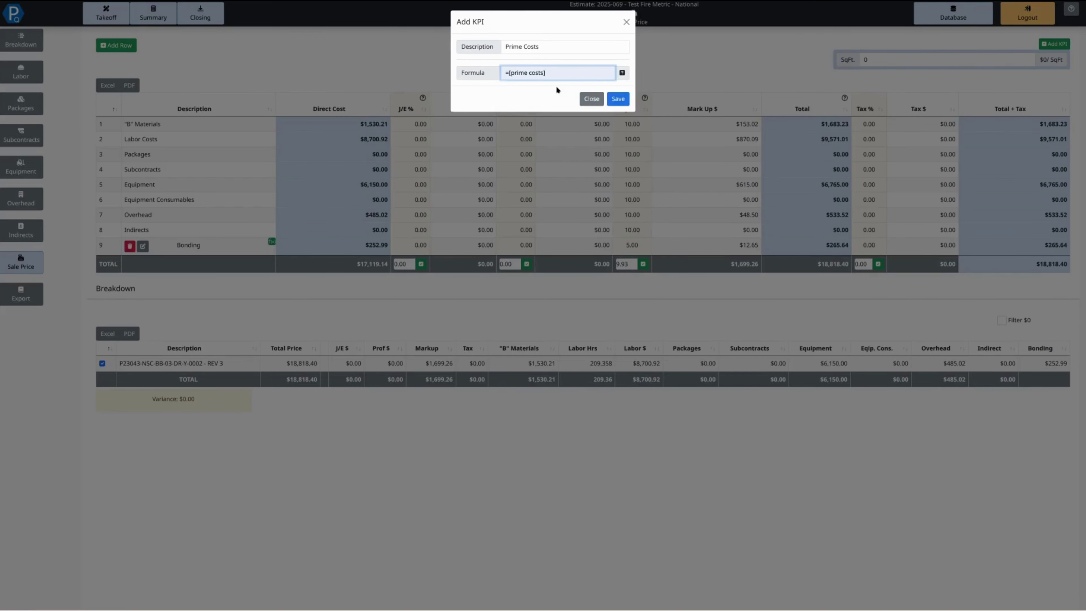
click(617, 98)
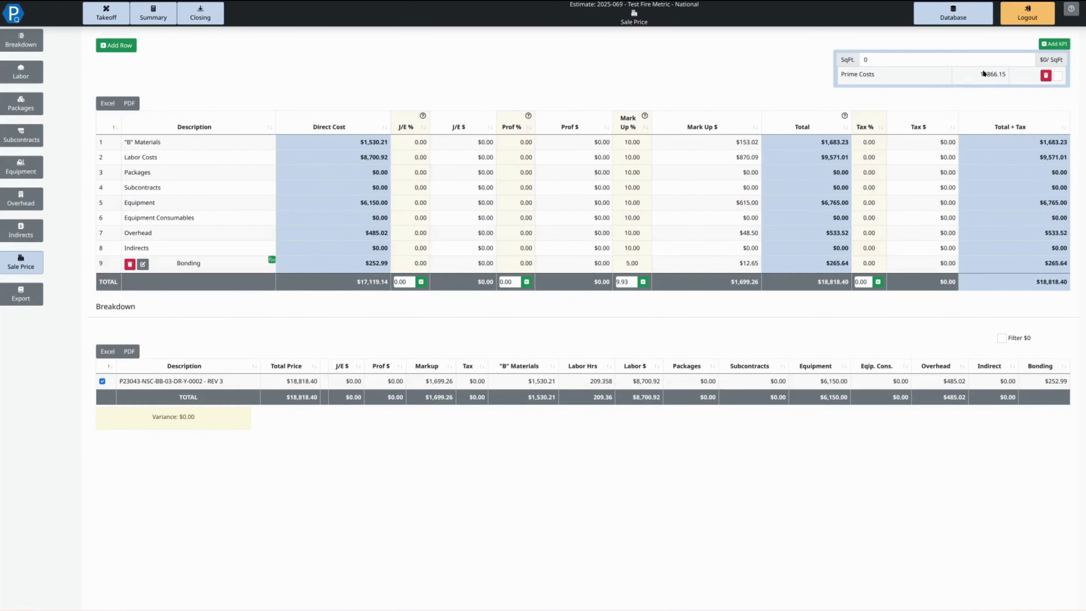
Add a second KPI described as Mark Up with the formula =[mark up $] and save it
click(1051, 45)
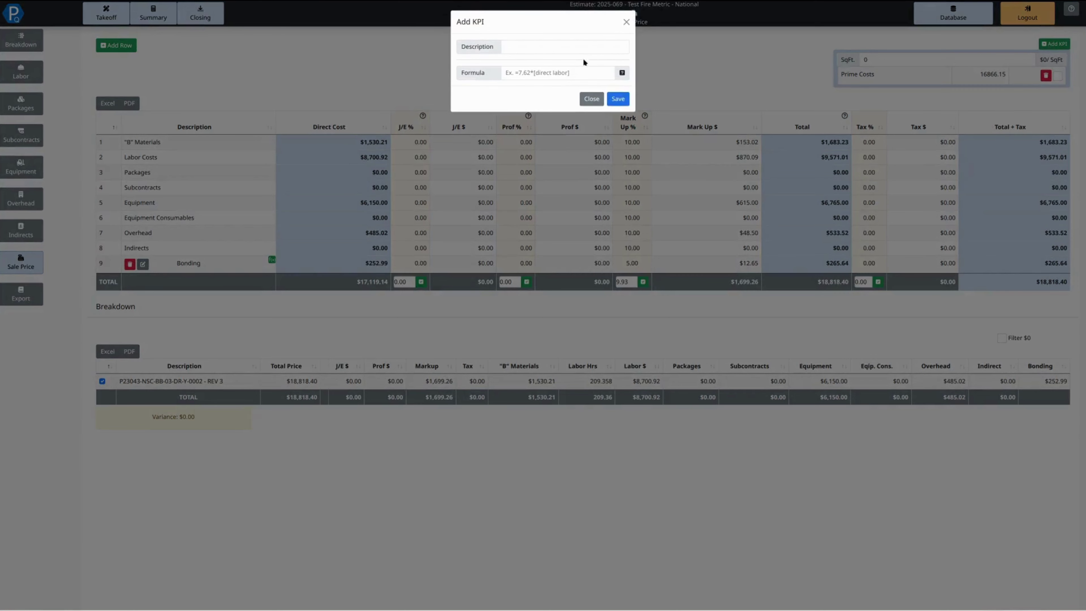
click(570, 47)
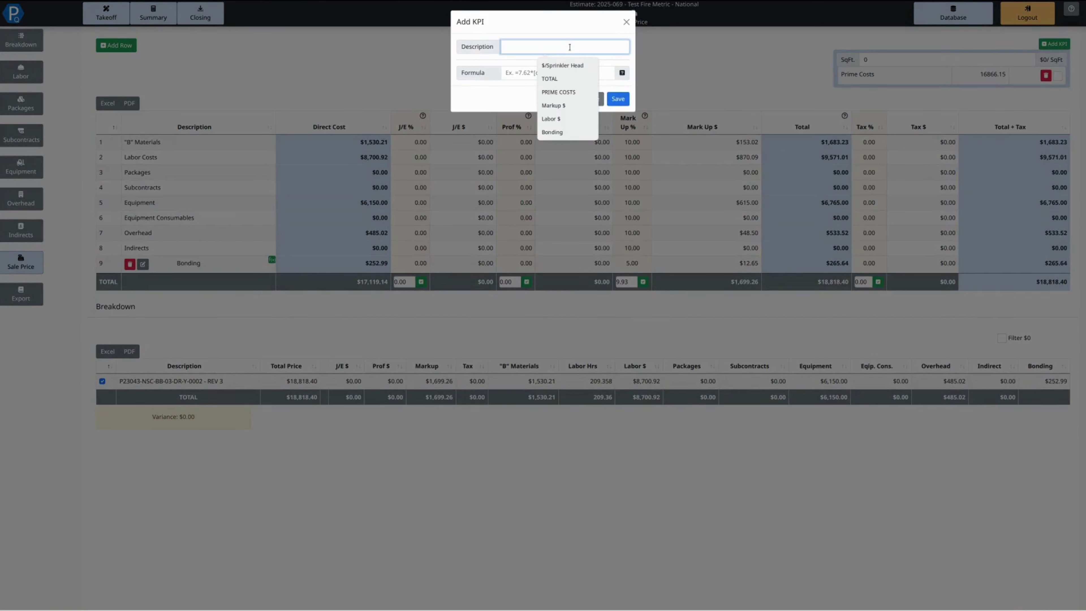
text(=M)
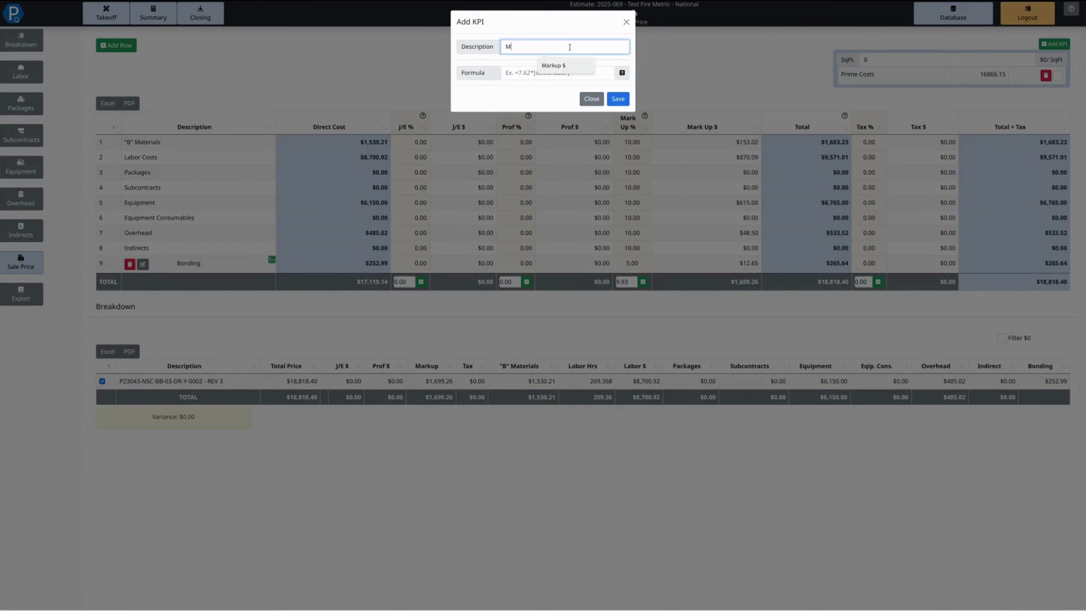
text(ark )
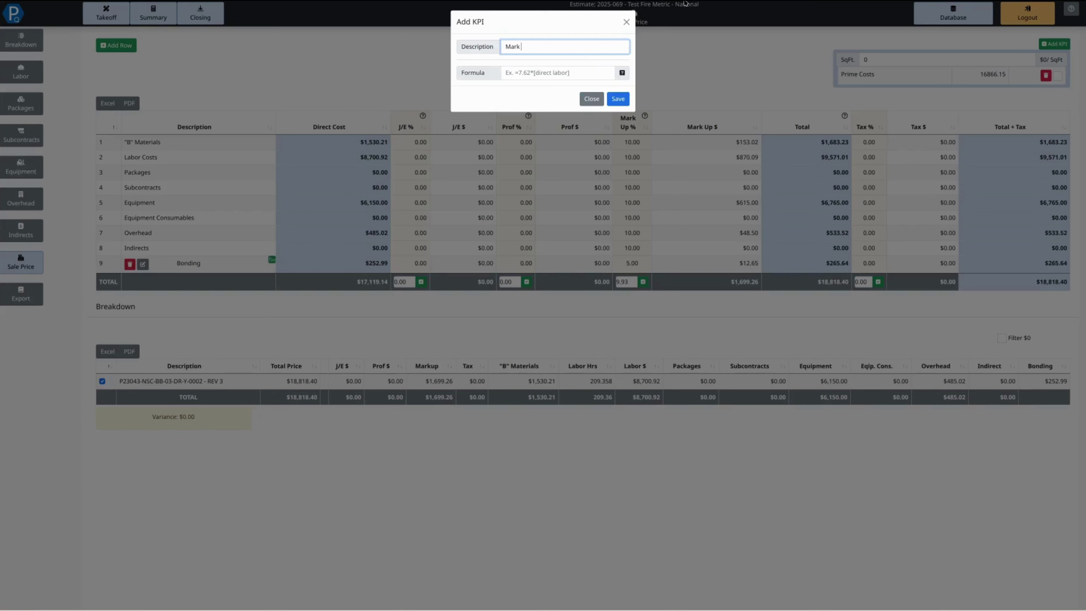
text(Up $)
key(Tab)
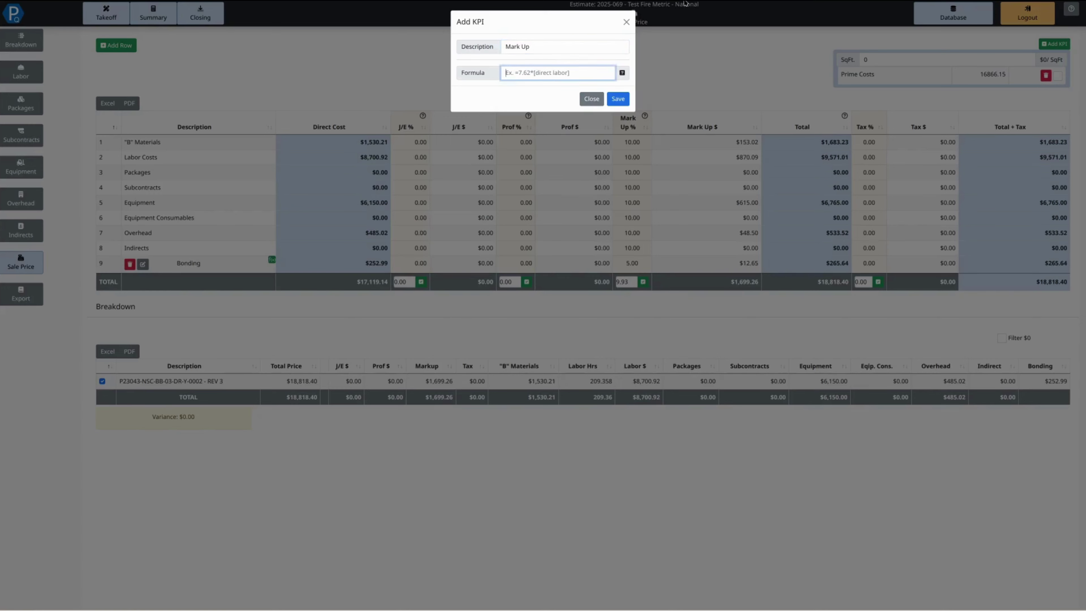
text(=)
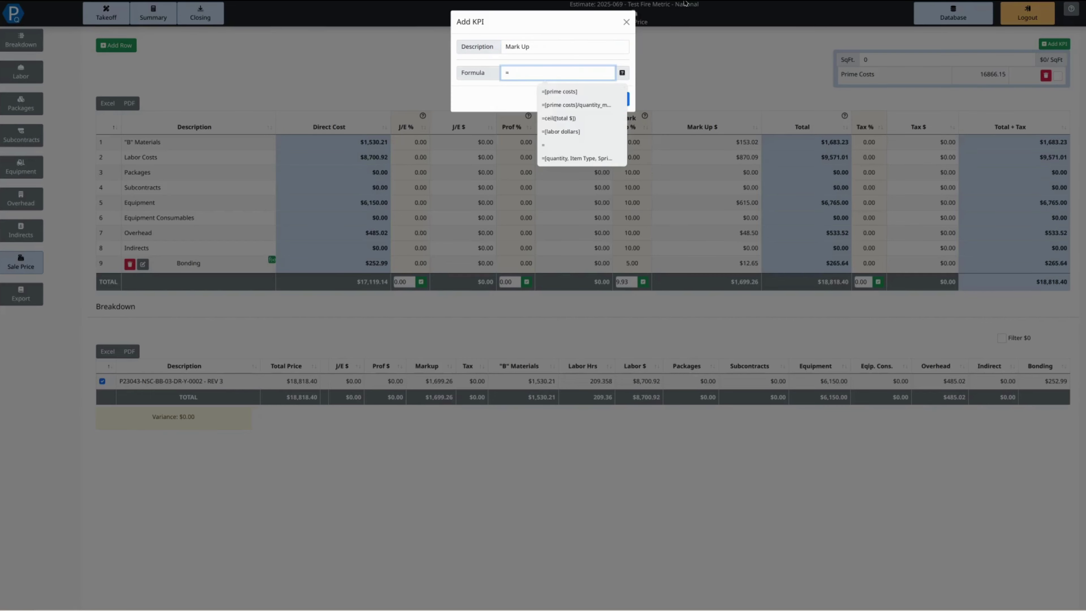
text([)
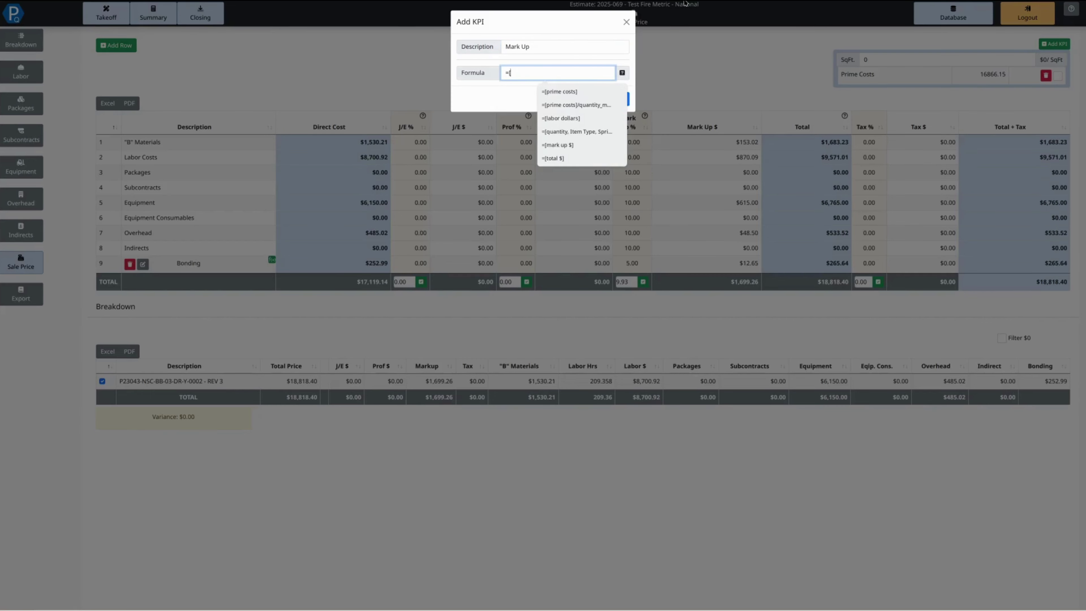
text(mark)
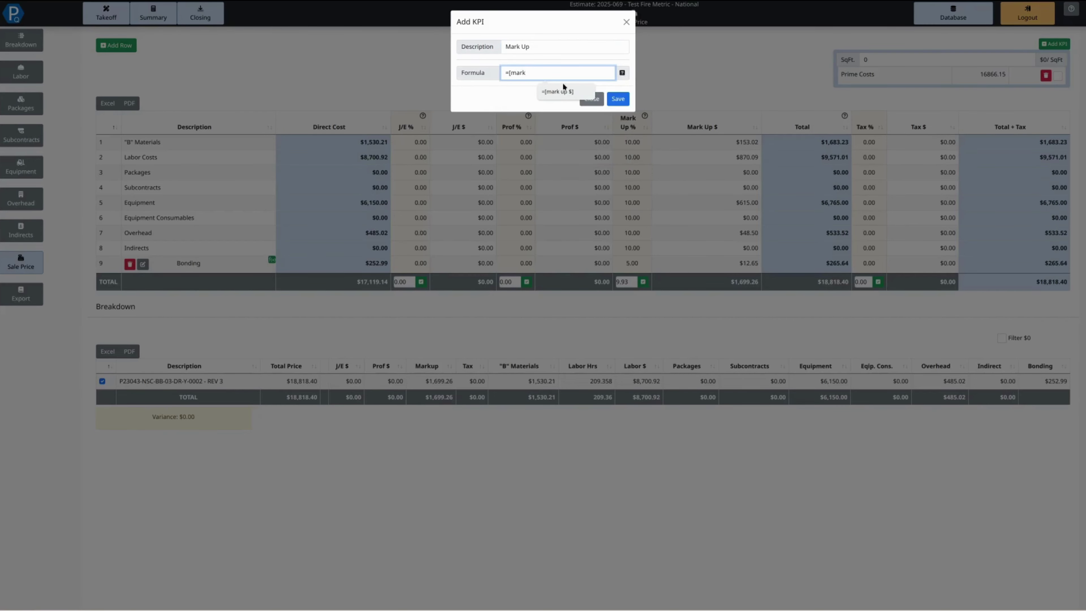
click(563, 90)
mouse_move(622, 75)
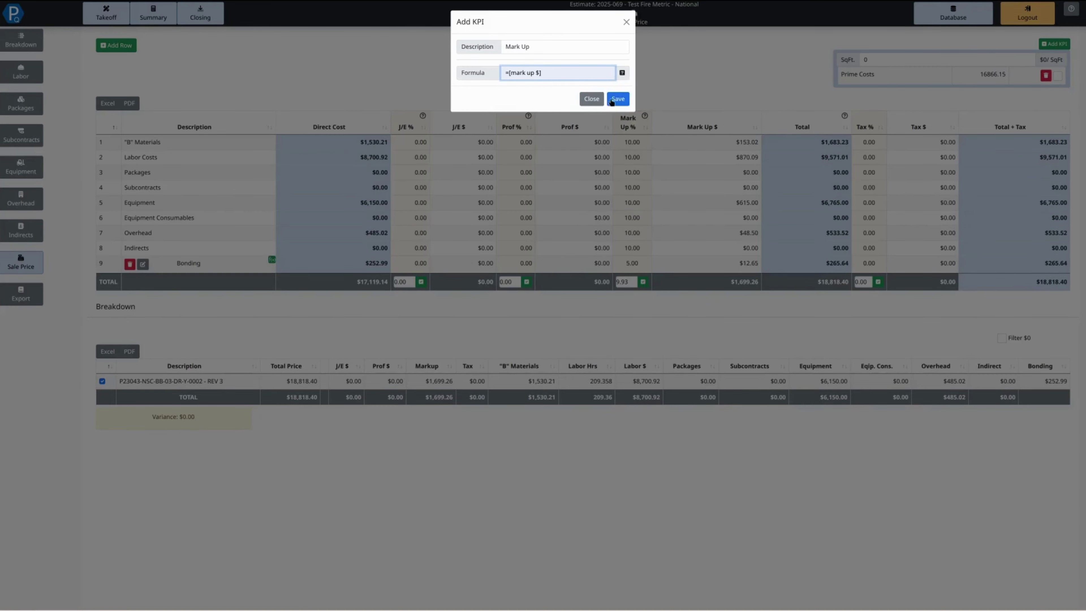
click(618, 100)
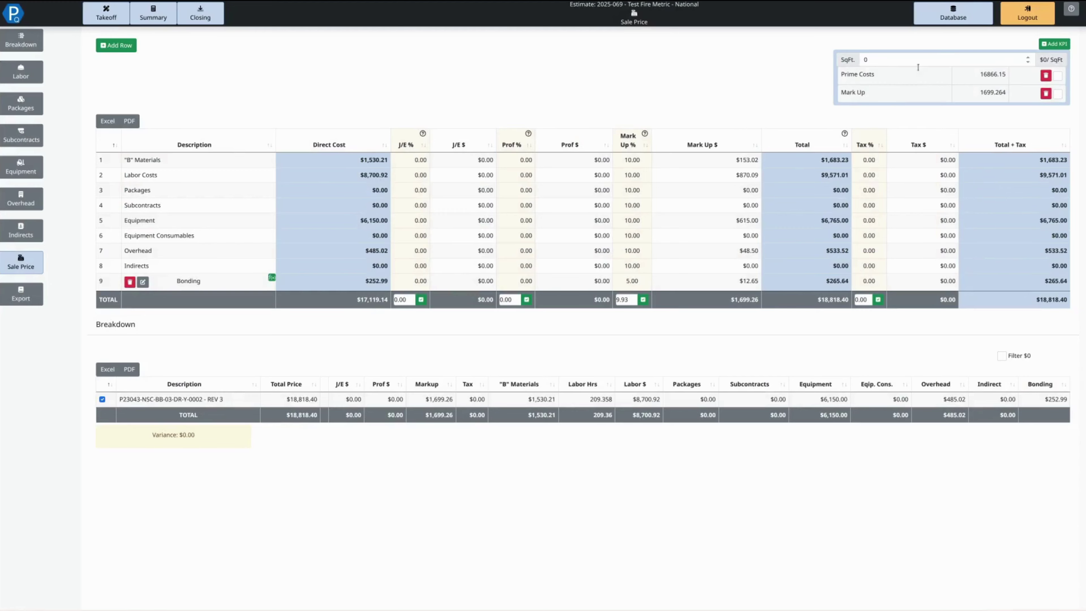
Include both the Prime Costs and Mark Up KPIs in the Key Performance Indicators chart
click(1058, 77)
click(1058, 93)
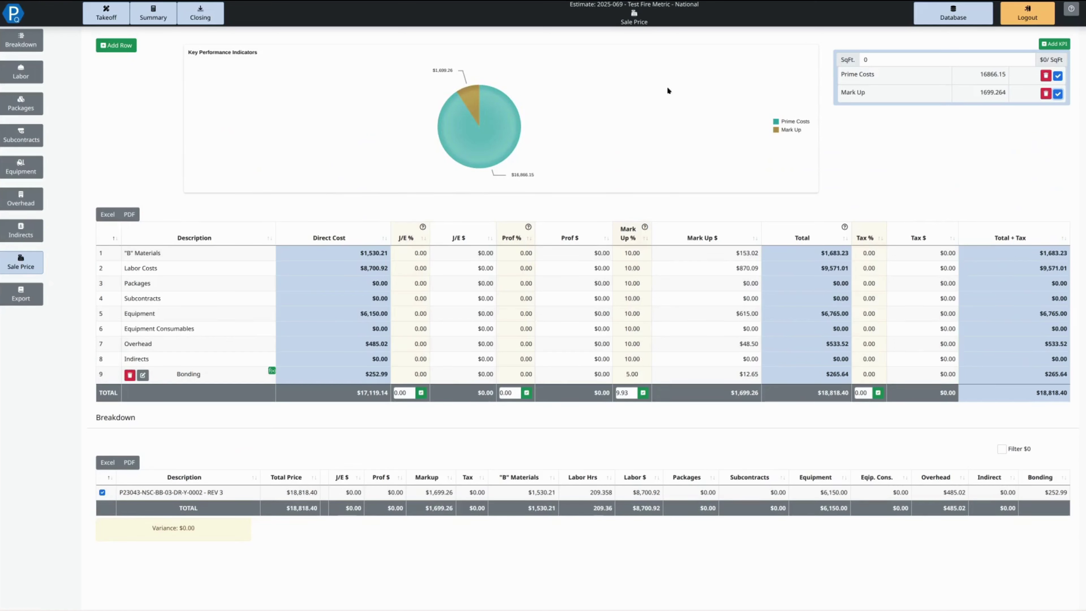
click(1058, 77)
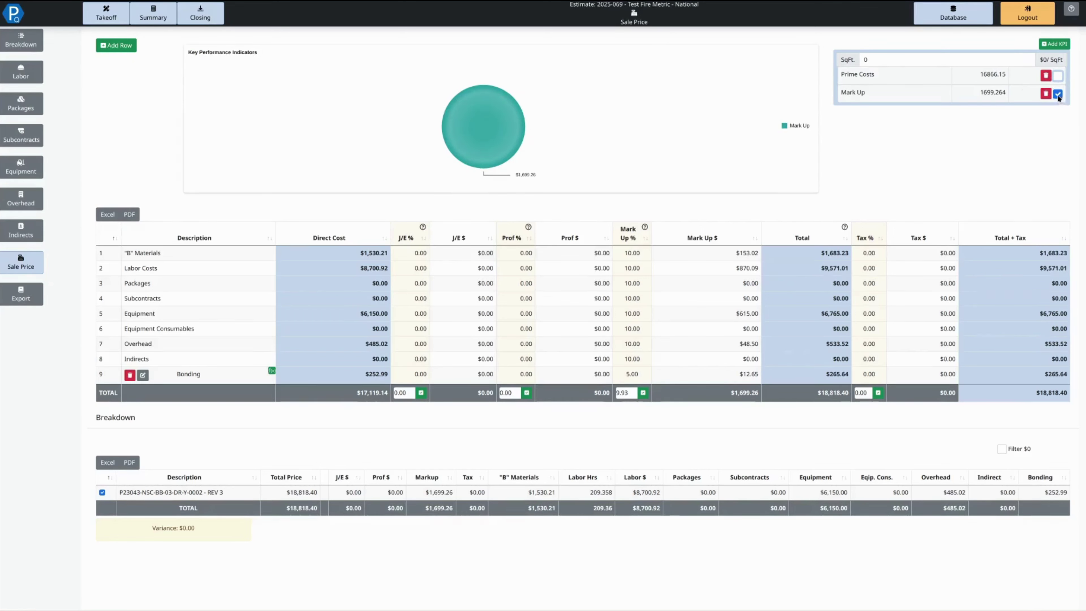
click(1058, 76)
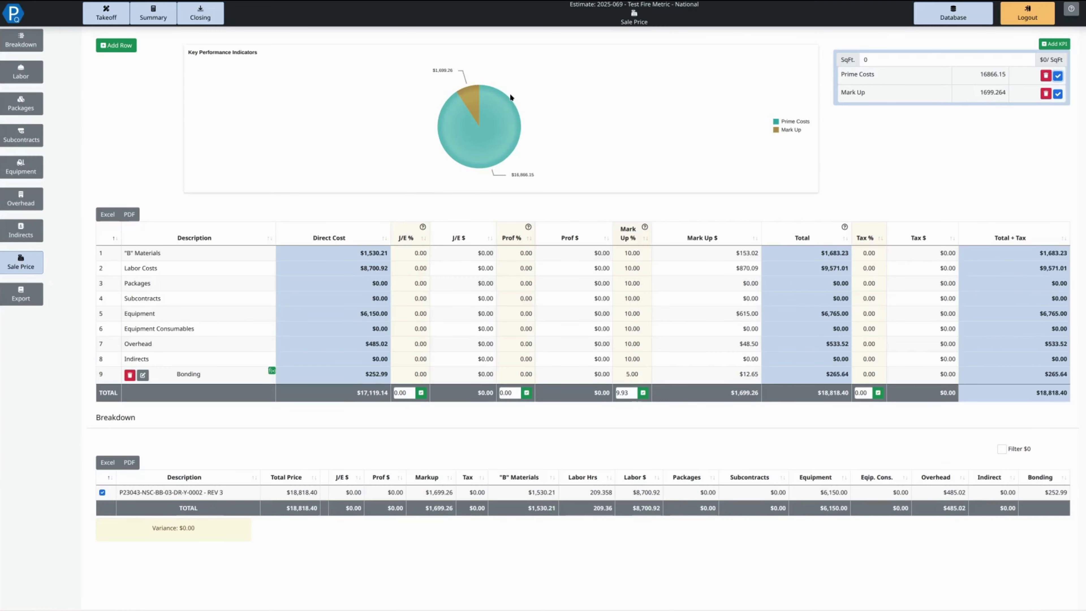
Review the variables and extra functions available for KPI formulas without adding a KPI
click(1051, 44)
mouse_move(622, 77)
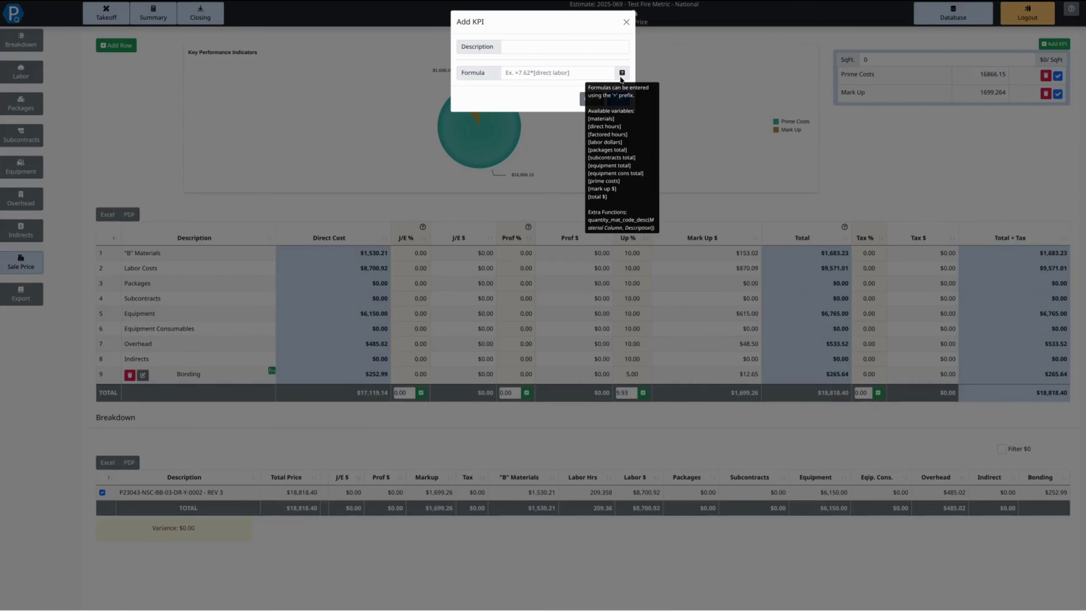
click(362, 81)
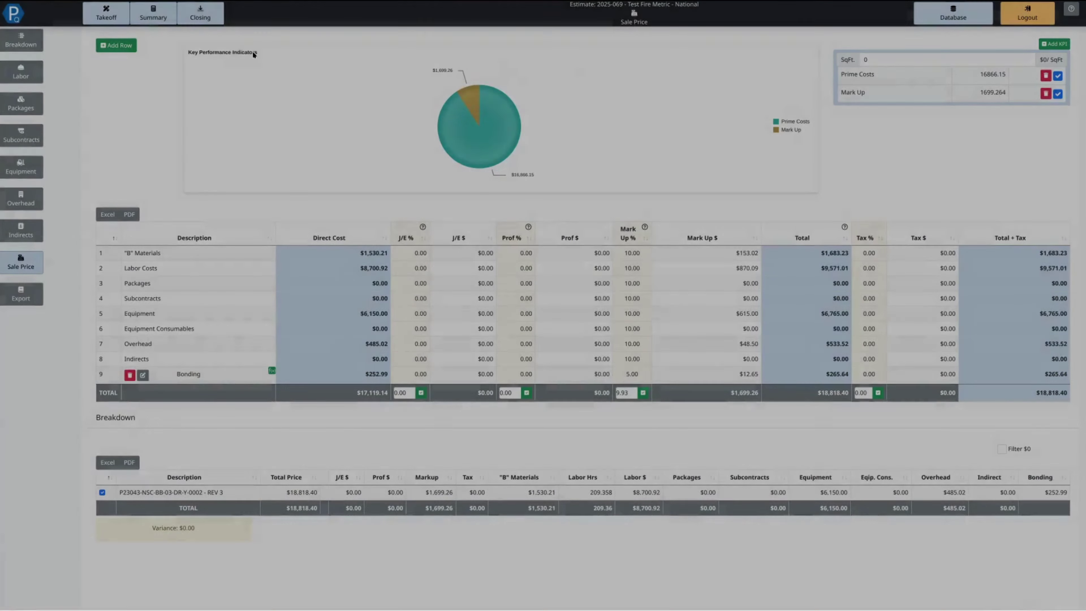
Examine the material code columns in the estimate summary, including the Item Type description of the Sprinkler Head row
click(167, 19)
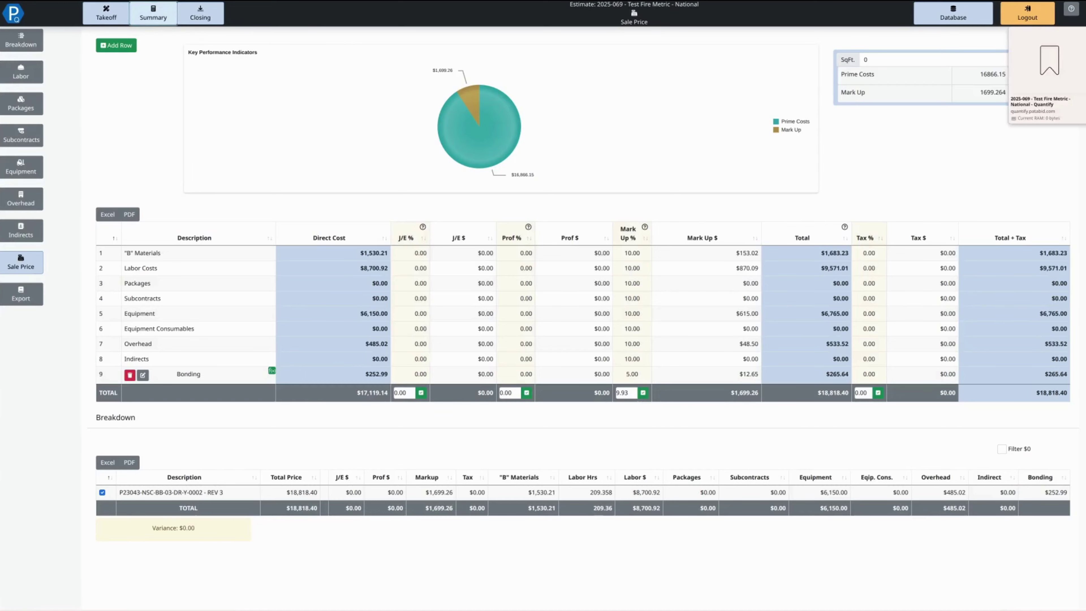
click(1084, 46)
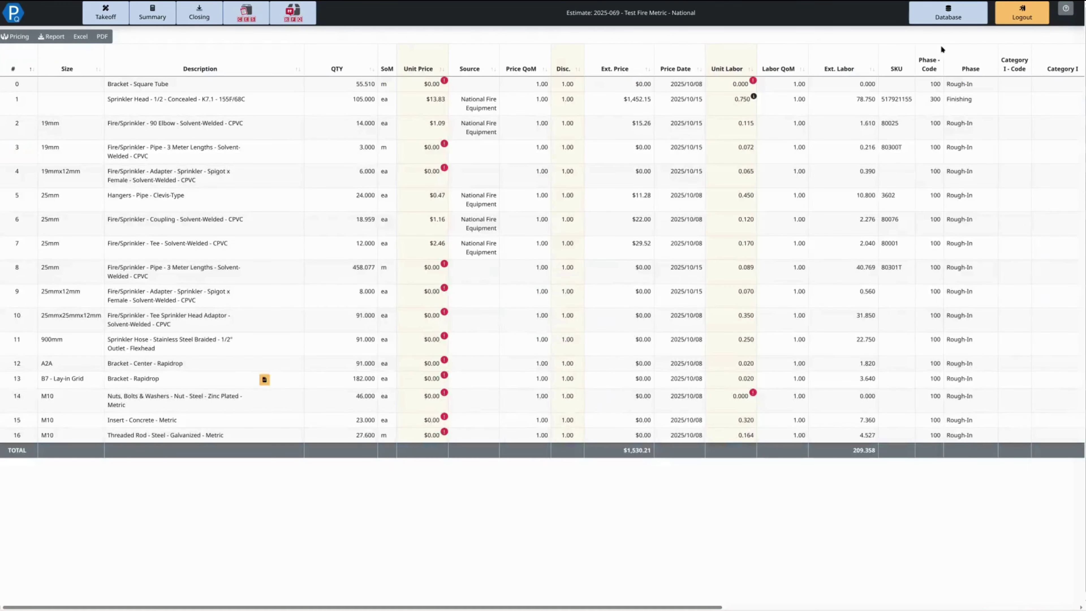
scroll(926, 116, right, 1)
scroll(926, 114, right, 9)
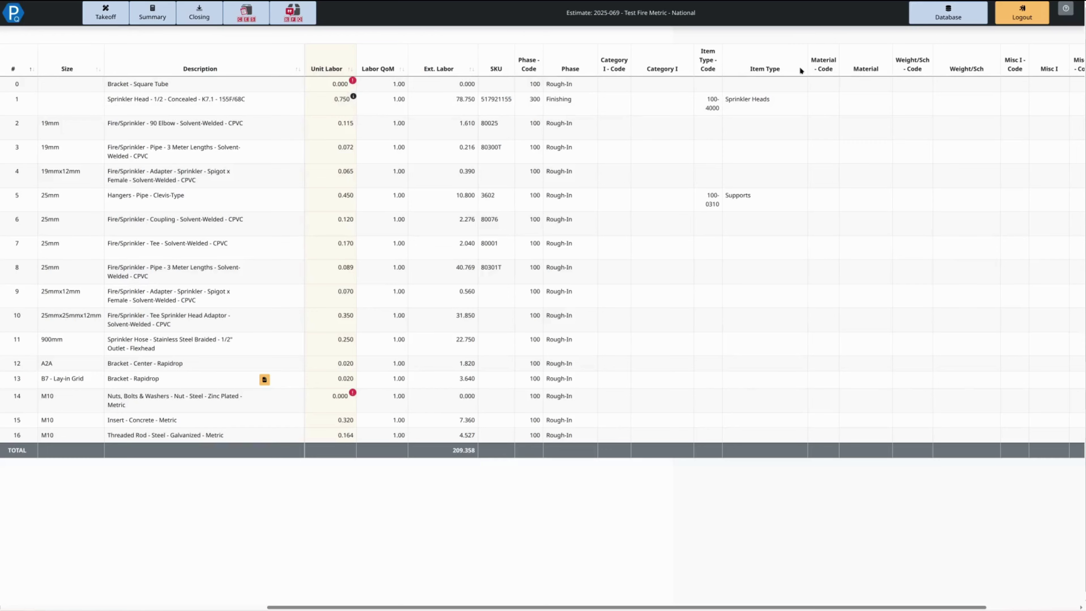
scroll(794, 101, right, 3)
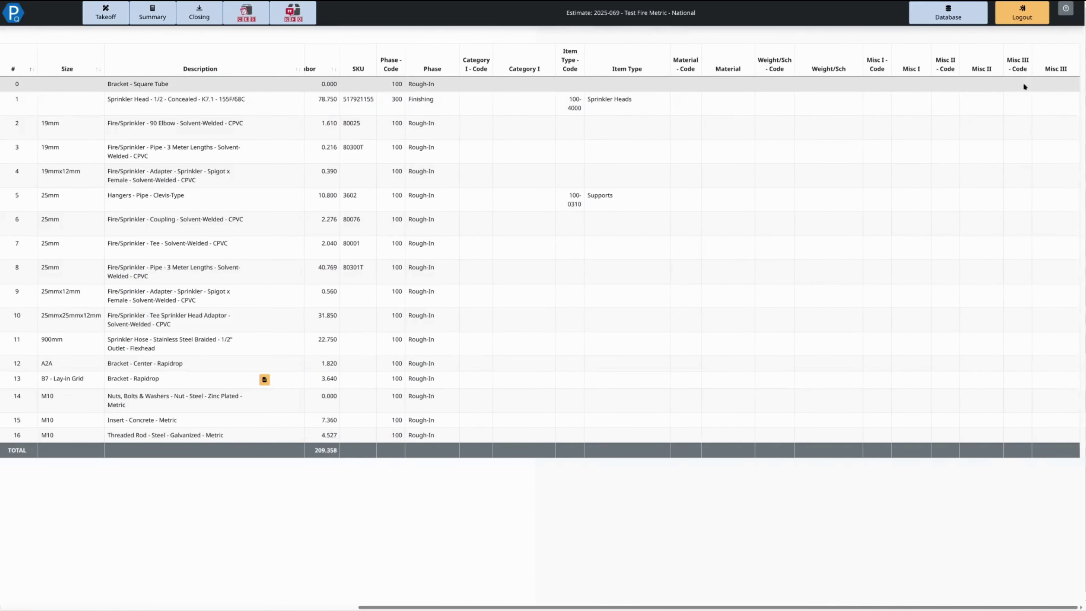
scroll(481, 98, left, 7)
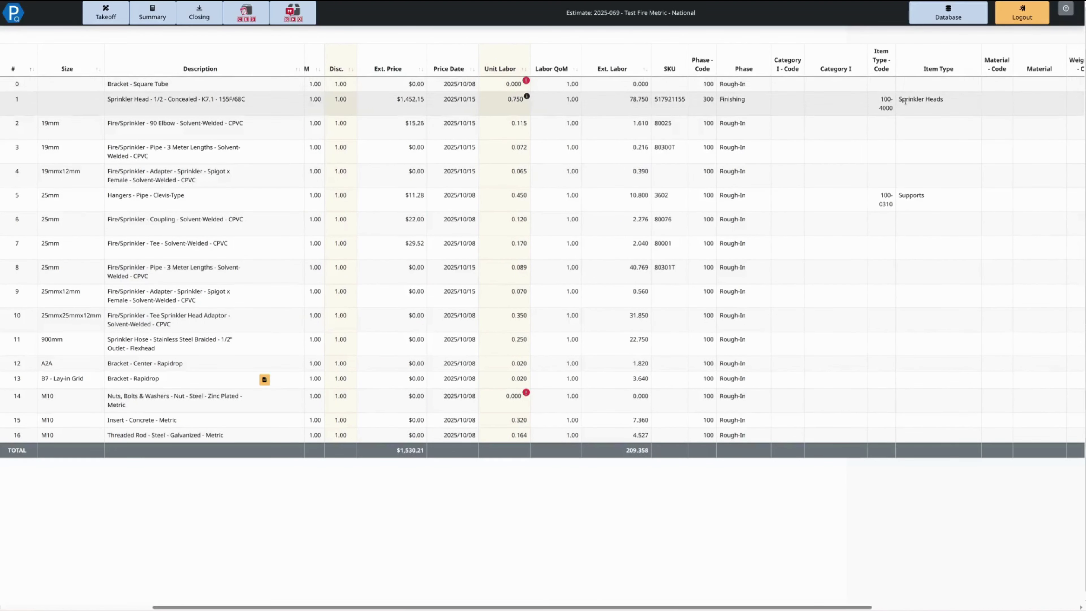
drag(896, 100, 946, 101)
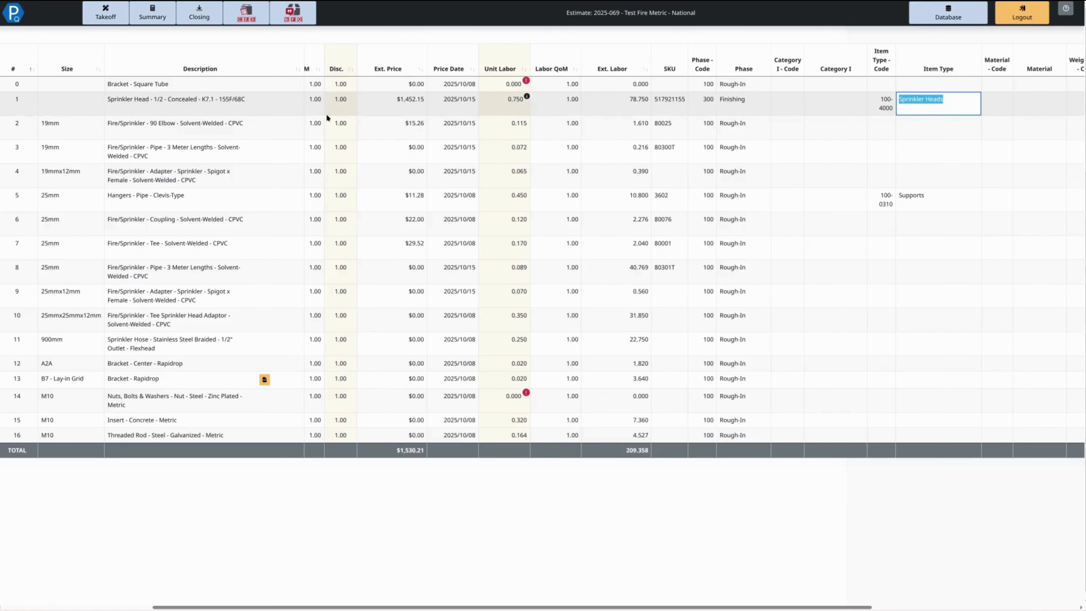
scroll(358, 107, left, 5)
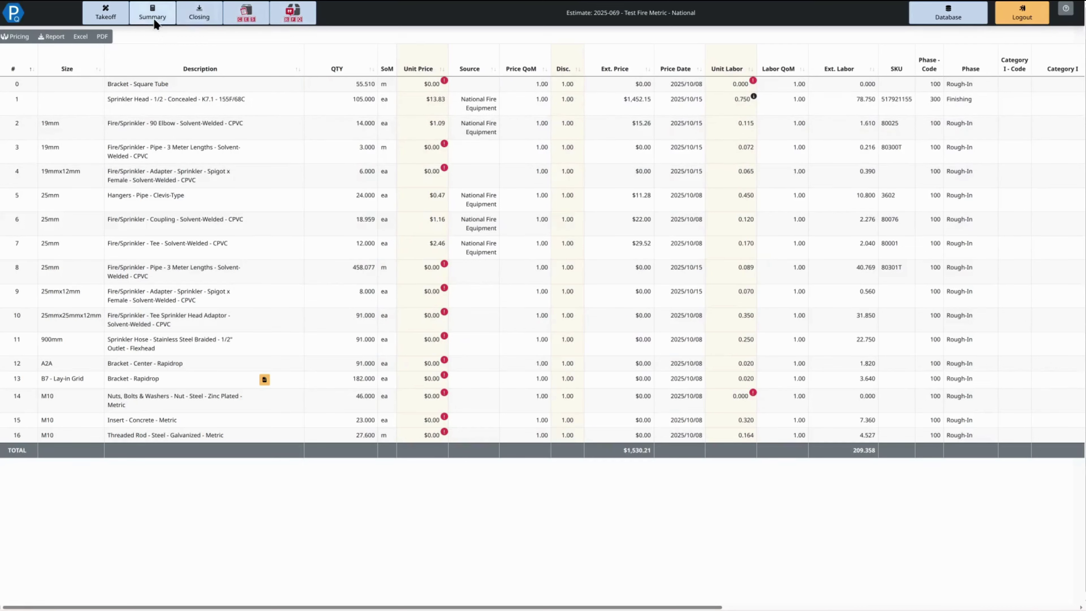
Return to the estimate's Sale Price page and start a new KPI described as $/Sprinkler Head
click(187, 22)
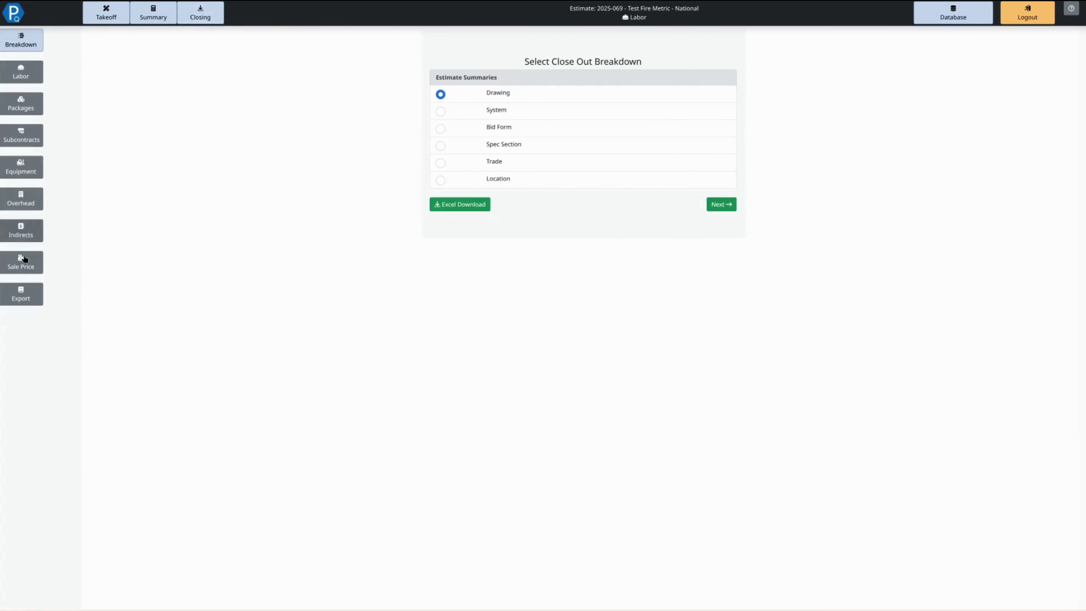
mouse_move(857, 81)
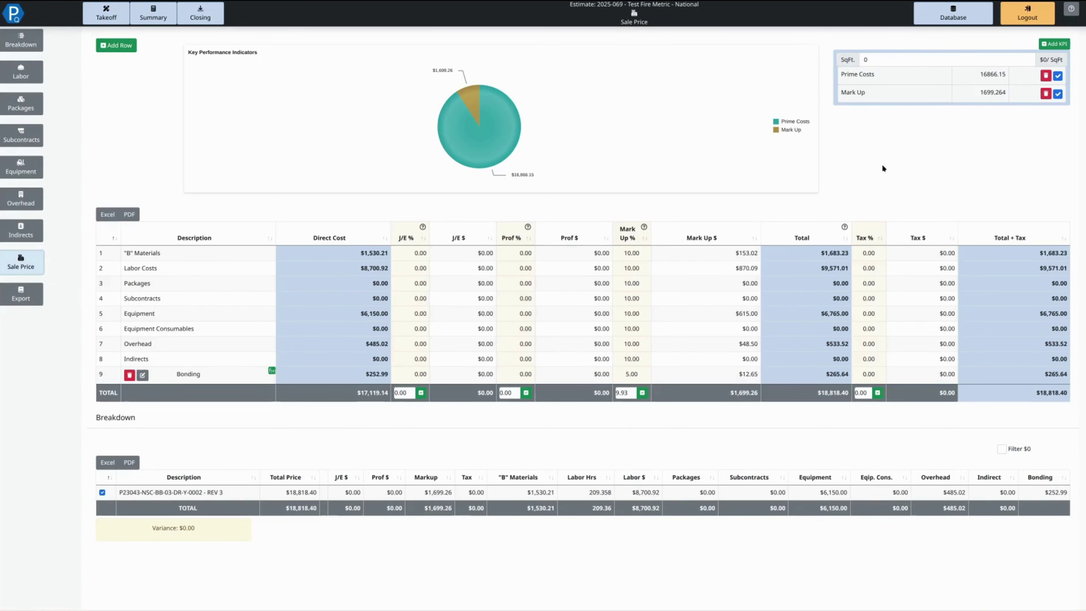
click(1052, 44)
click(525, 45)
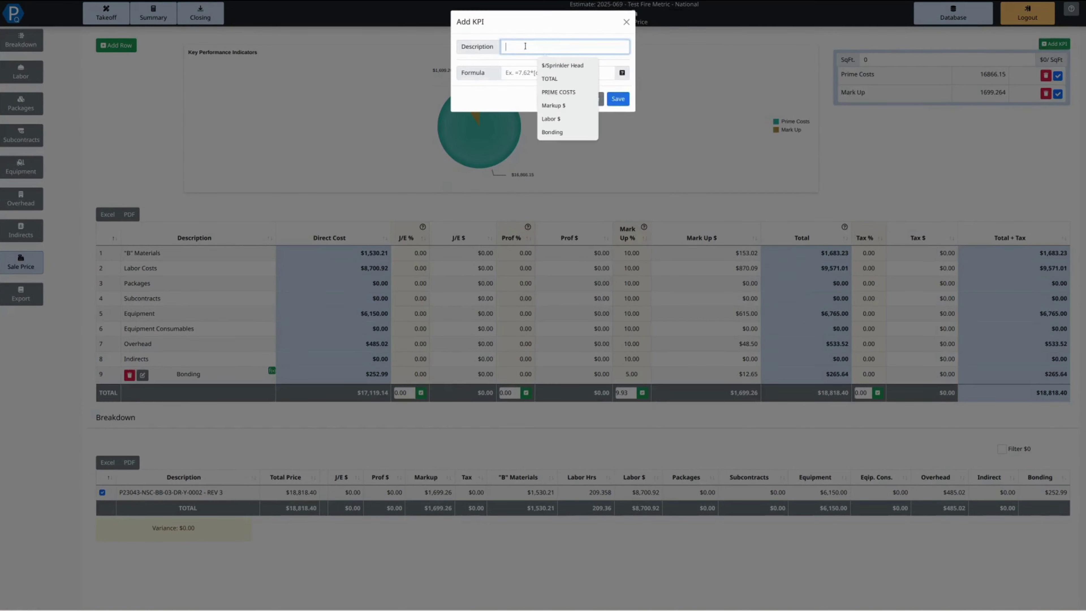
text($/)
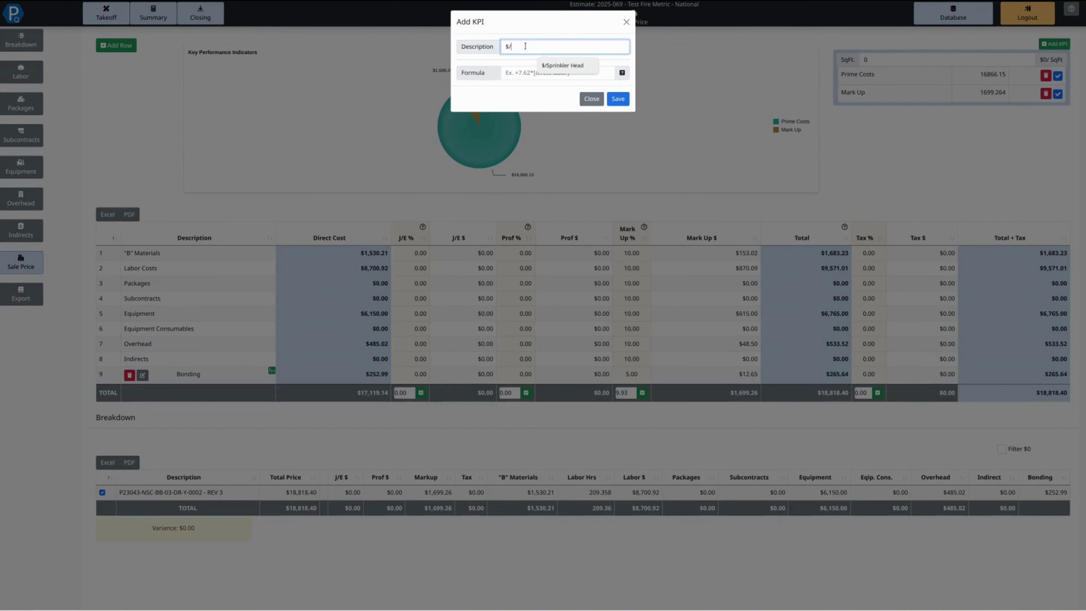
text(Sprinkler Head)
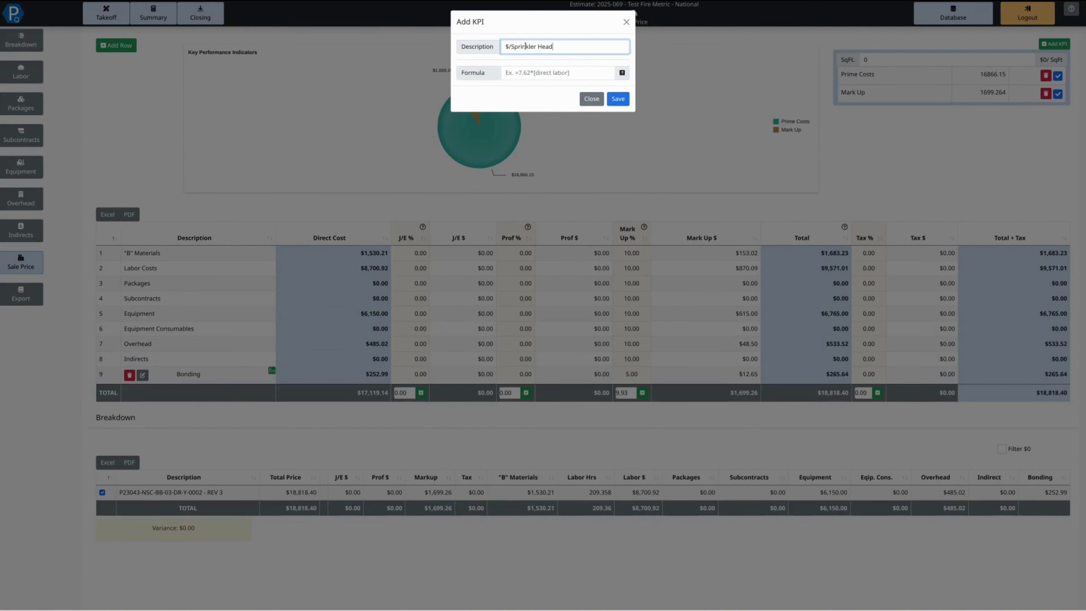
Enter the KPI formula =[prime costs]/quantity_mat_code_desc("Item Type", "Sprinkler Heads") and check it through to its end
click(520, 73)
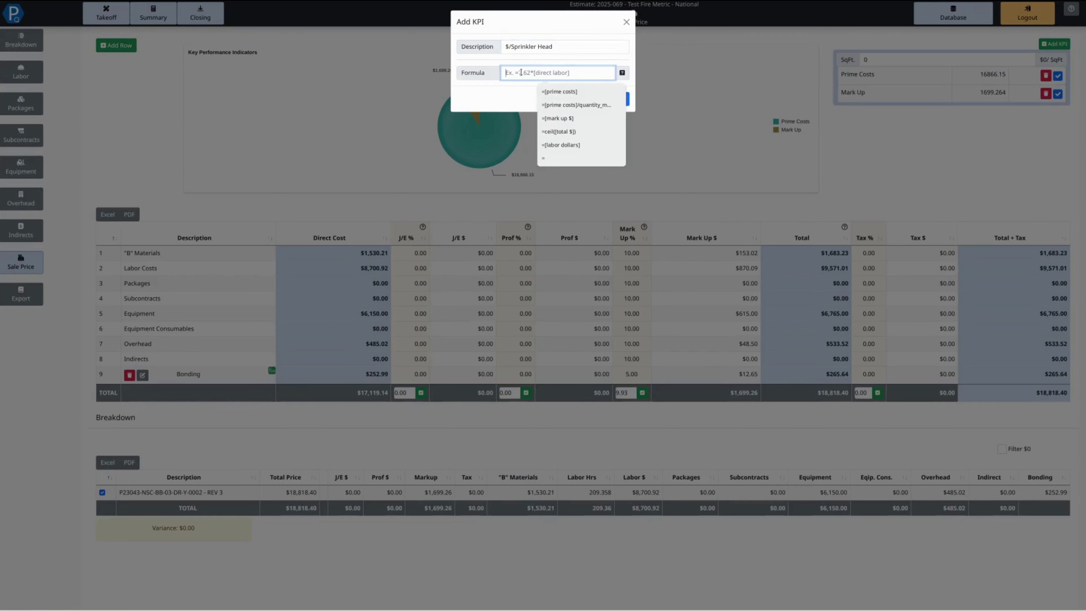
text(=)
click(576, 105)
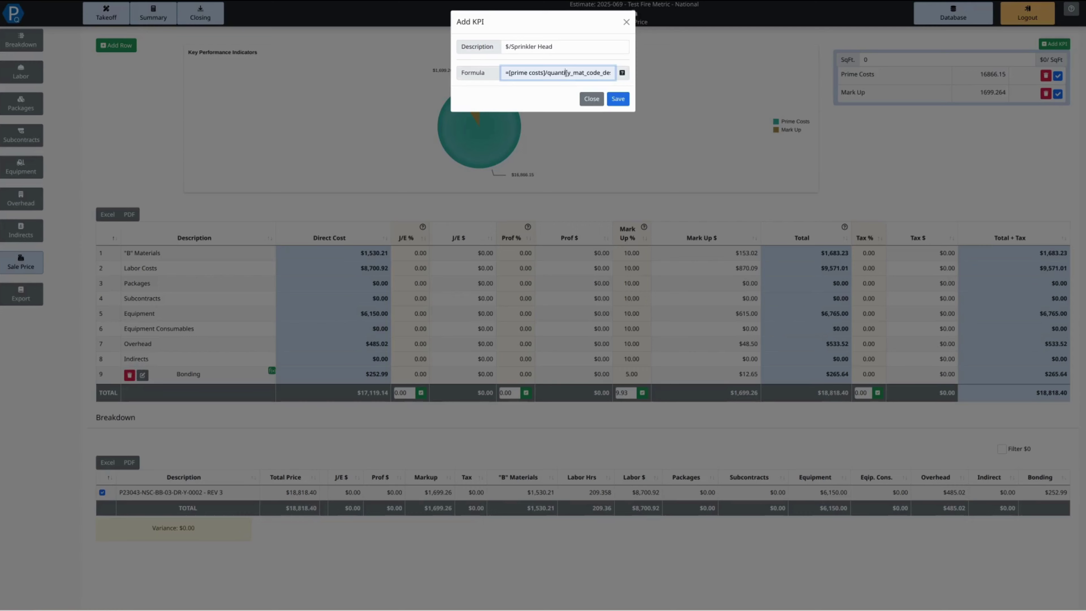
key(Right)
key(Right)
key(Right)
key(Right)
key(Right)
key(Right)
key(Right)
key(Right)
key(Right)
key(Right)
key(Right)
text(em Type", "Sprinkle)
drag(552, 72, 577, 73)
click(580, 72)
key(End)
text(r Heads"))
drag(565, 76, 608, 73)
click(607, 72)
key(Home)
Replace the prime costs variable in the $/Sprinkler Head formula with total $ and save the KPI
mouse_move(628, 72)
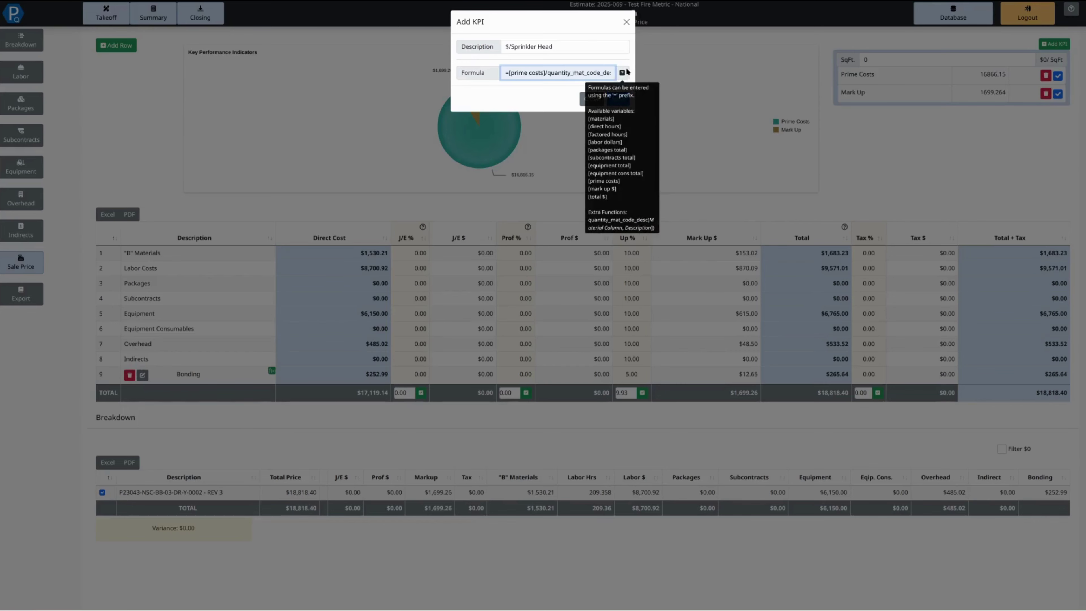
double_click(514, 72)
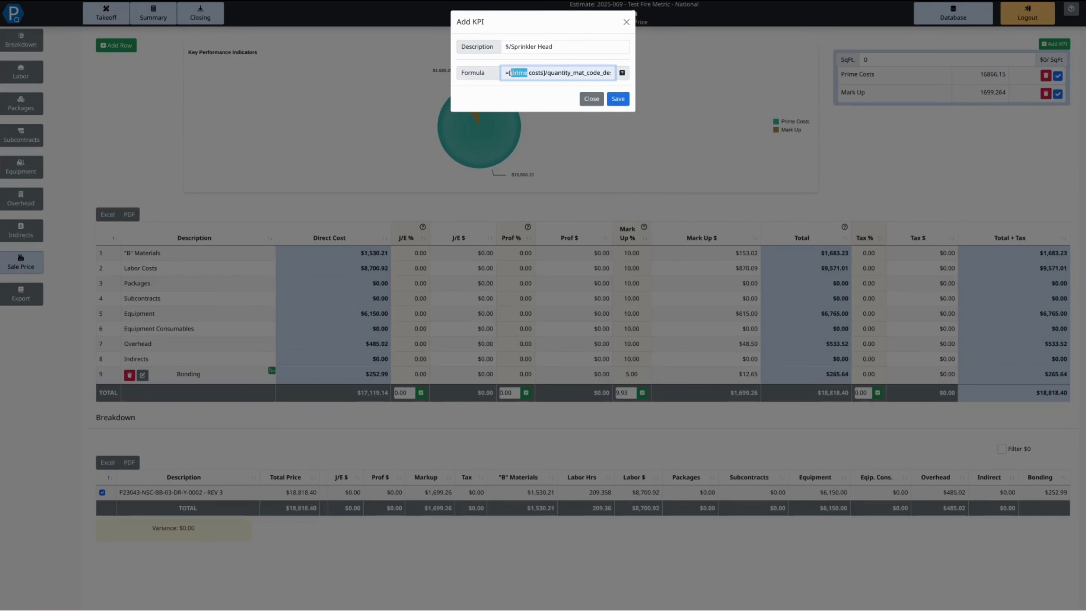
drag(530, 71, 535, 71)
text(total $)
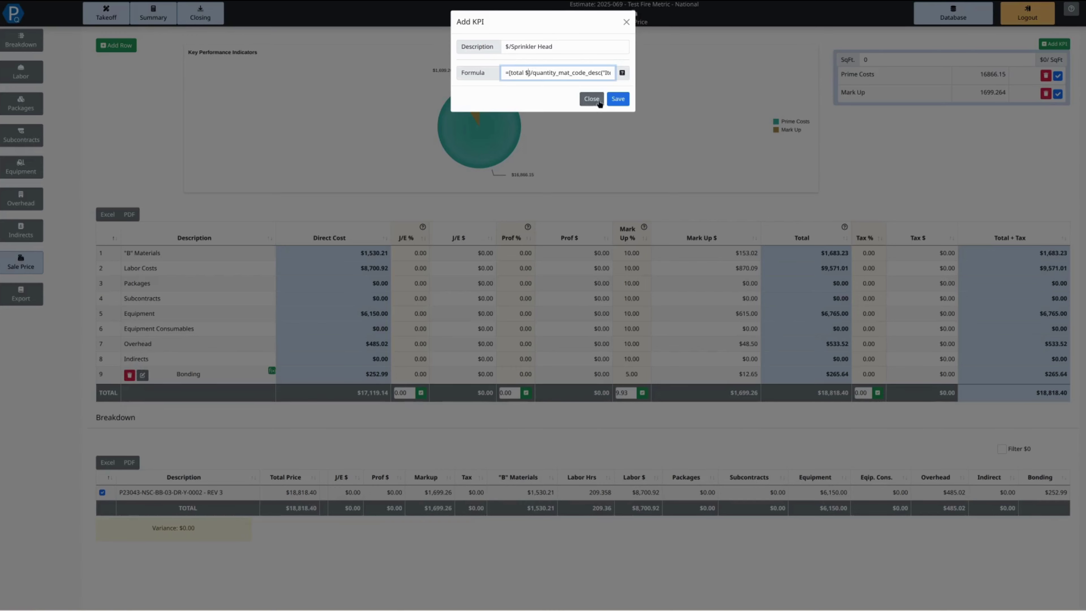
click(610, 98)
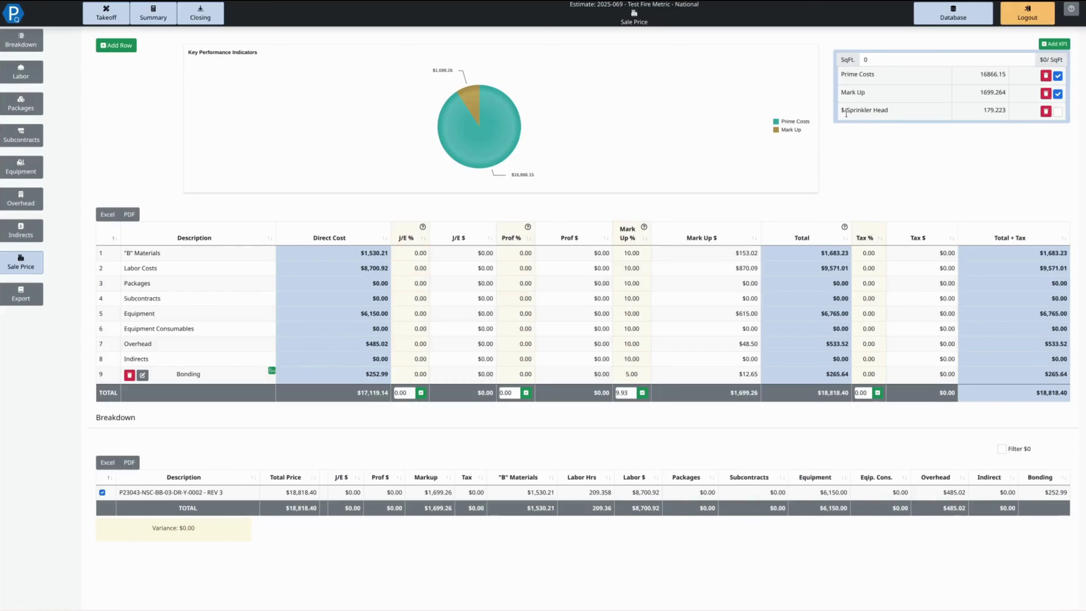
Try including the $/Sprinkler Head KPI in the Key Performance Indicators chart and remove it again
drag(841, 112, 890, 112)
click(982, 112)
click(1057, 114)
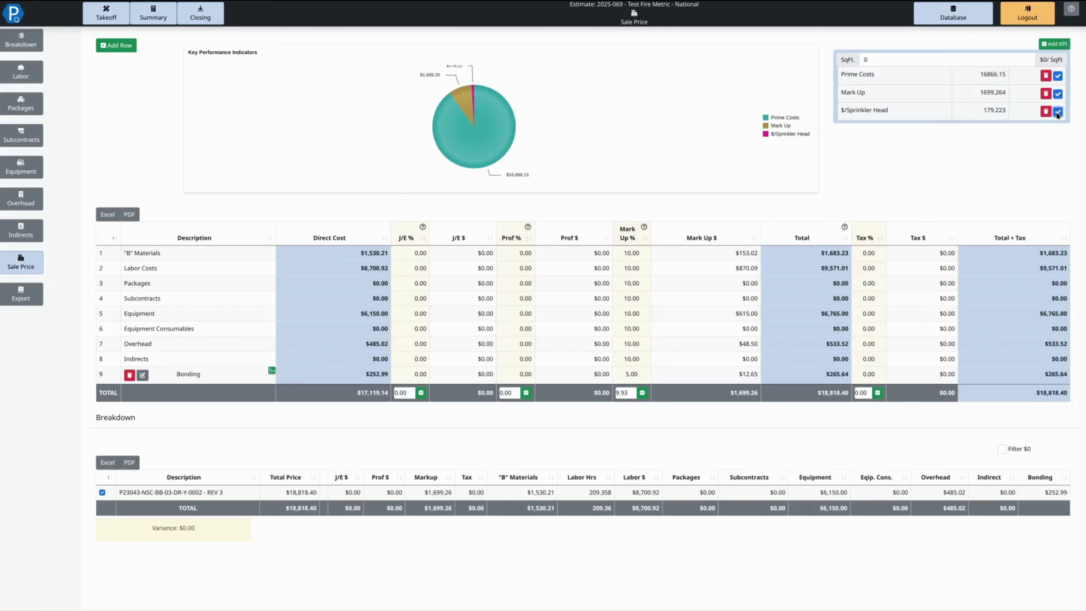
click(1057, 112)
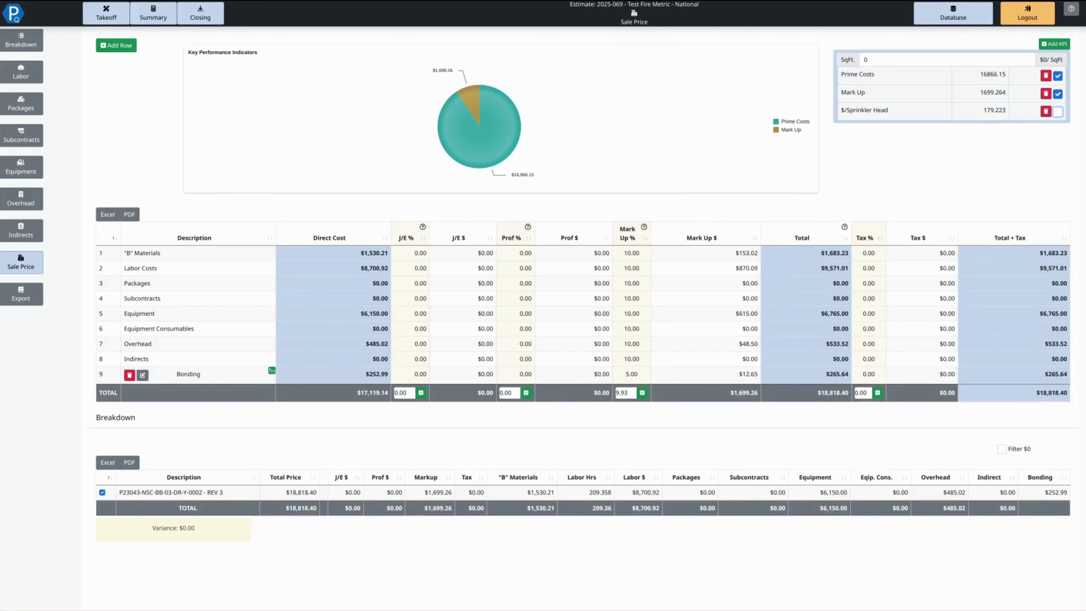
click(975, 111)
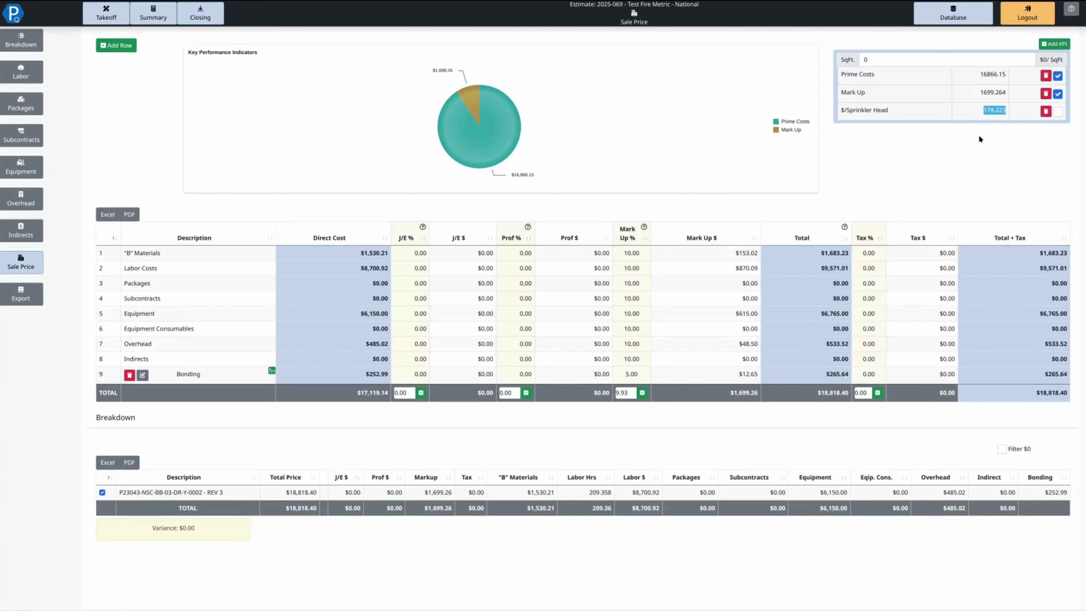